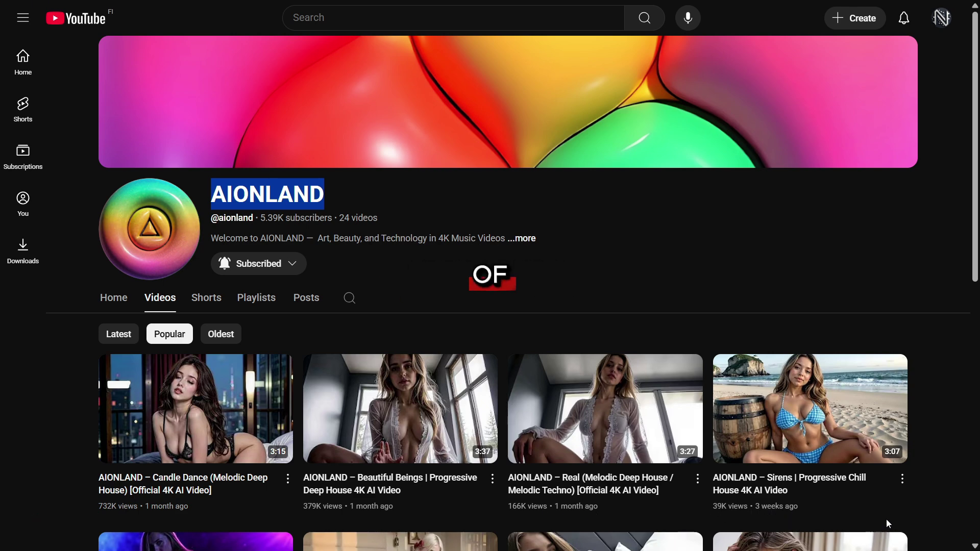
- Scroll down through more rows of the AIONLAND channel's popular AI video thumbnails
scroll(969, 275, "down", 5)
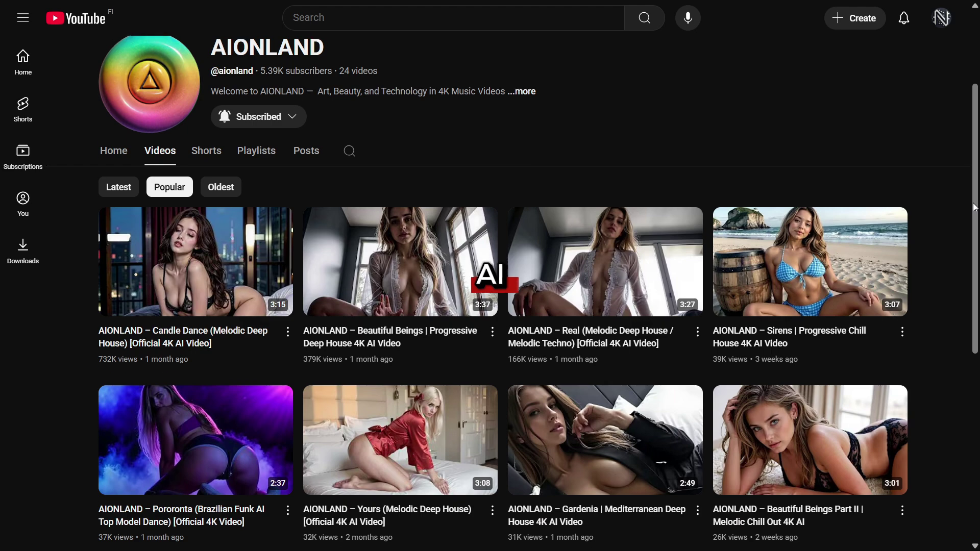
scroll(976, 244, "down", 5)
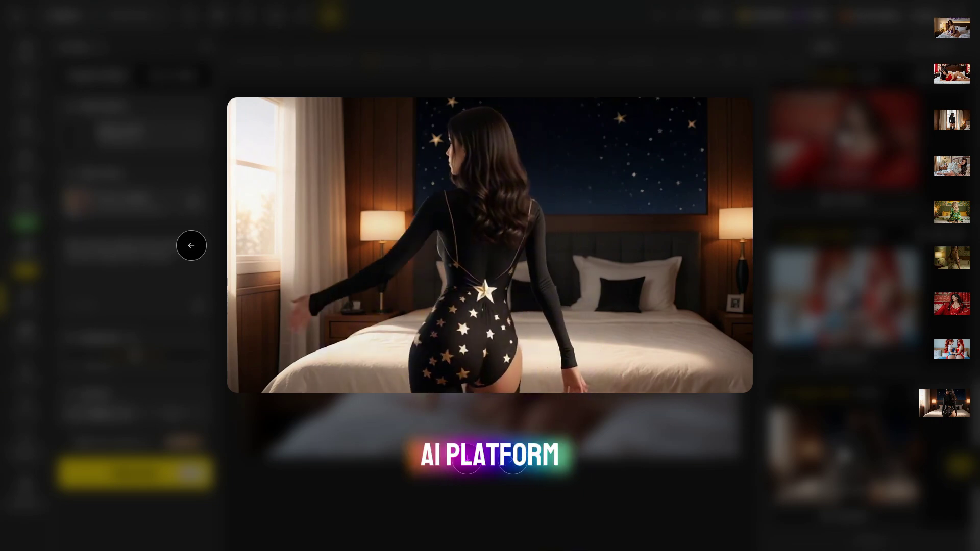
- Step back through earlier generated images to the green pyjamas image
key("Left")
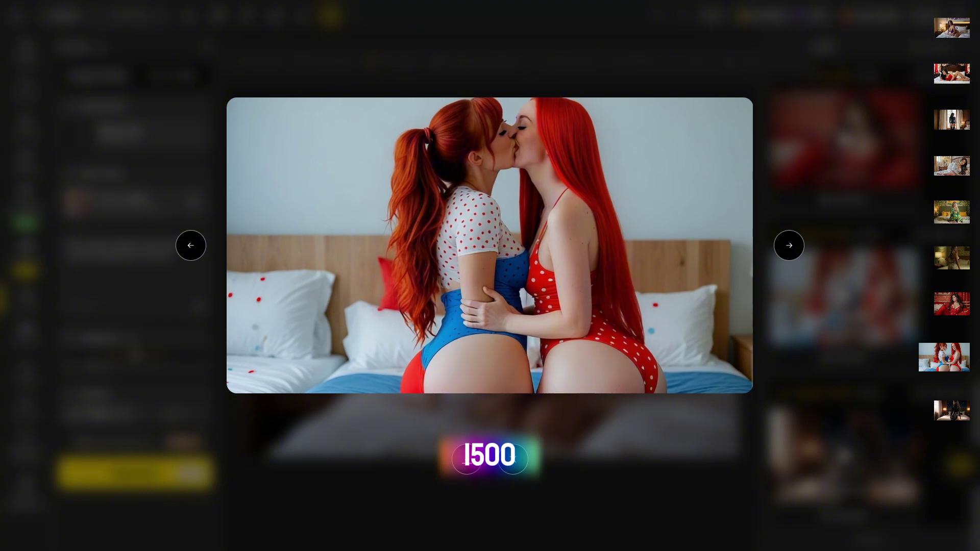
key("Left")
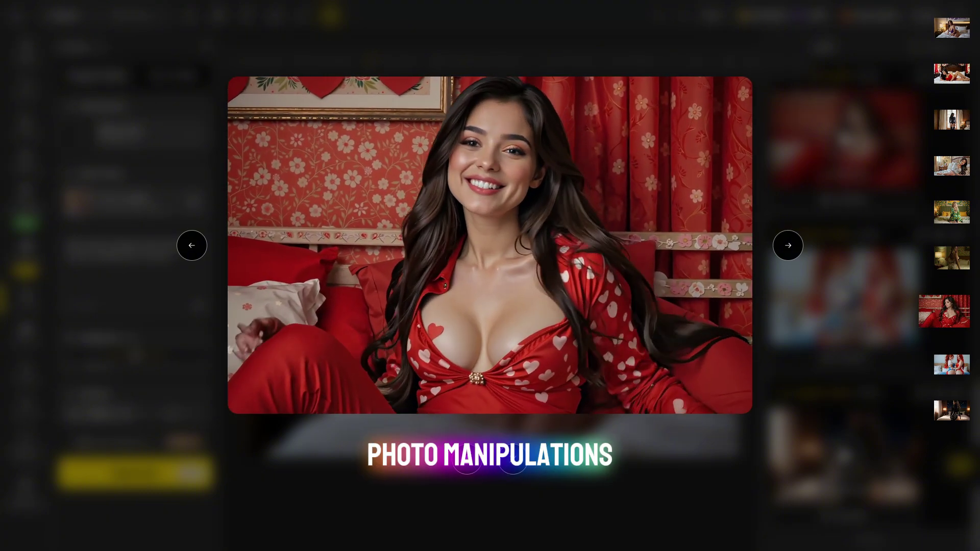
key("Left")
key("Left")
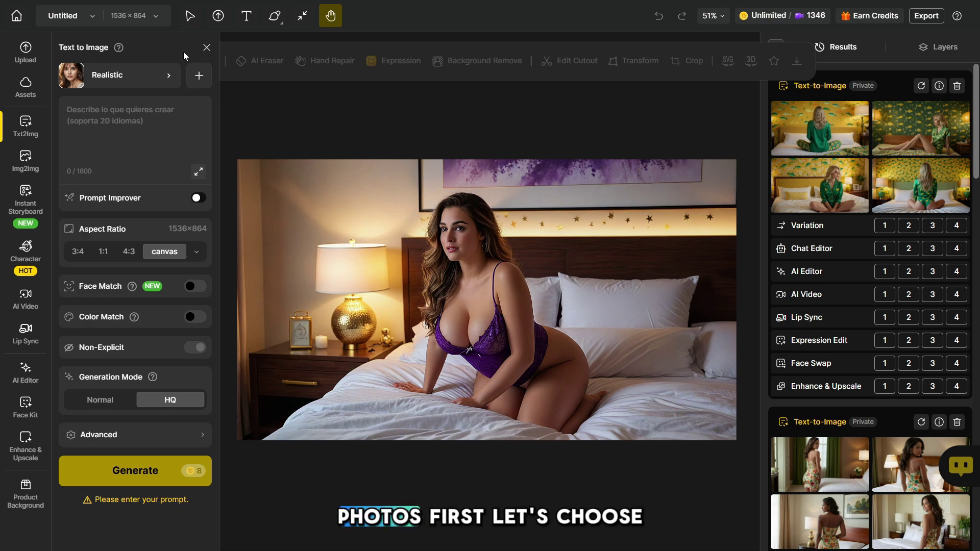
- Check the 16:9 canvas size and paste the bedroom scene prompt
left_click(135, 17)
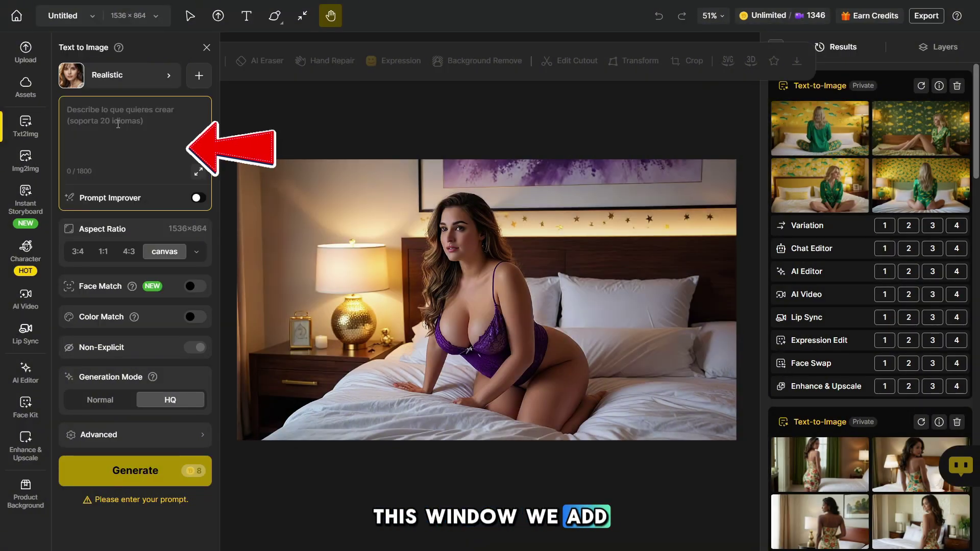
left_click(121, 124)
key("ctrl+v")
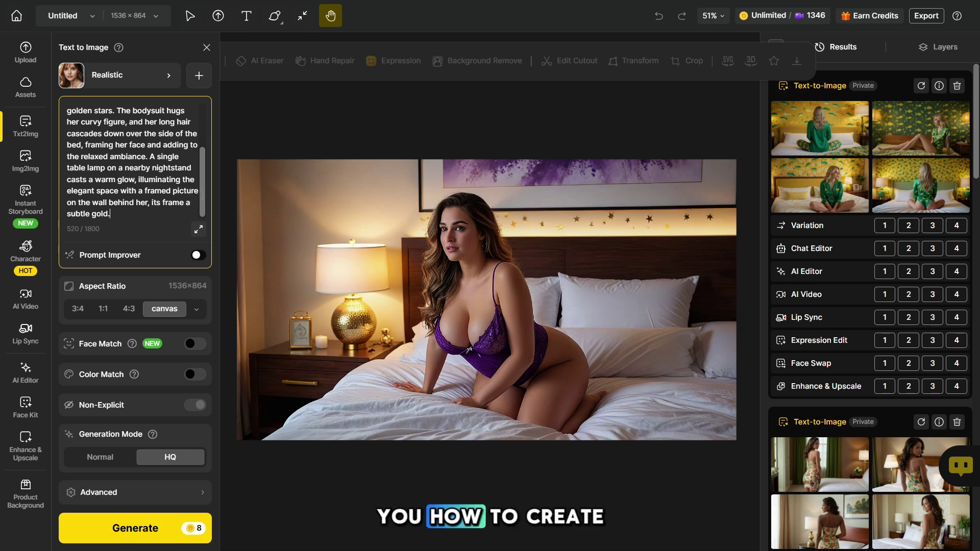
scroll(205, 200, "up", 3)
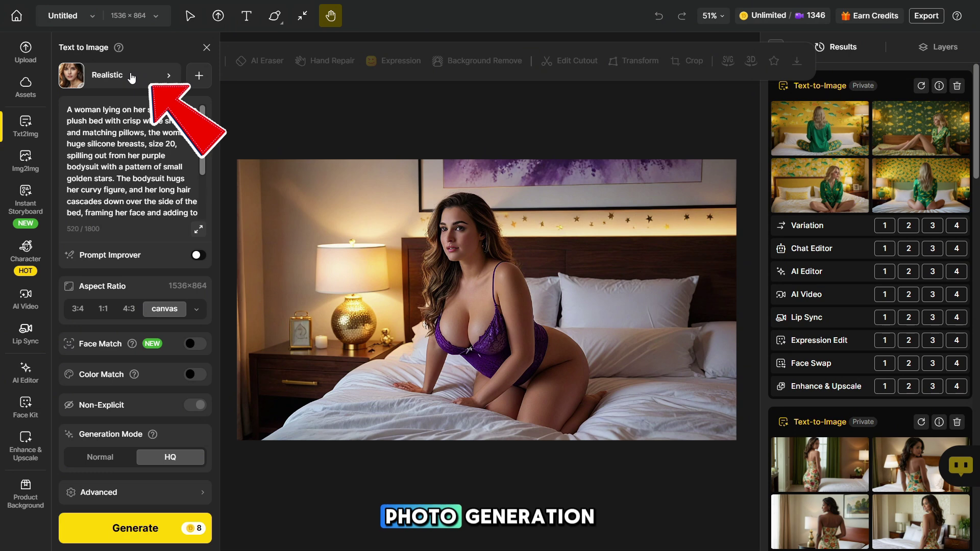
- Choose FLUX.1 as the generation model and switch off Non-Explicit
left_click(140, 79)
left_click_drag(815, 96, 816, 371)
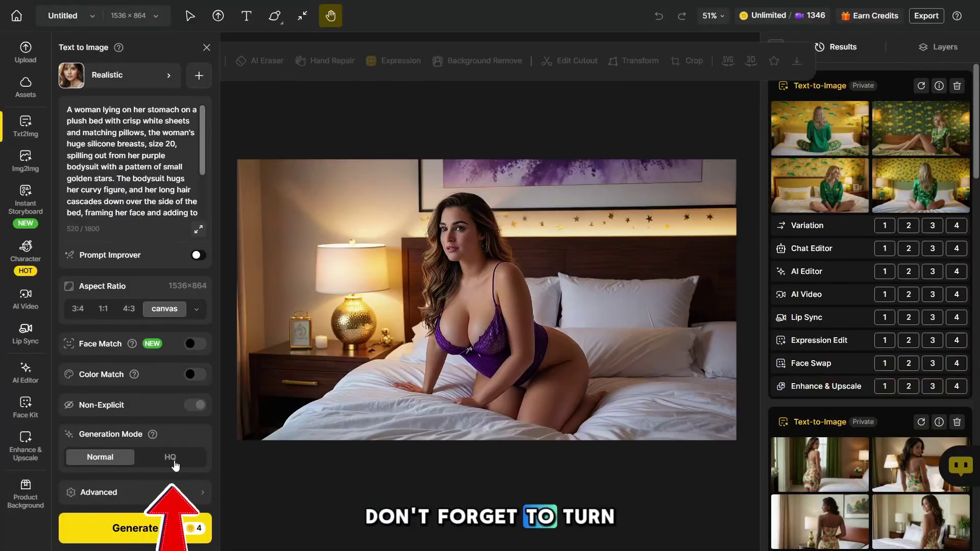
left_click(176, 459)
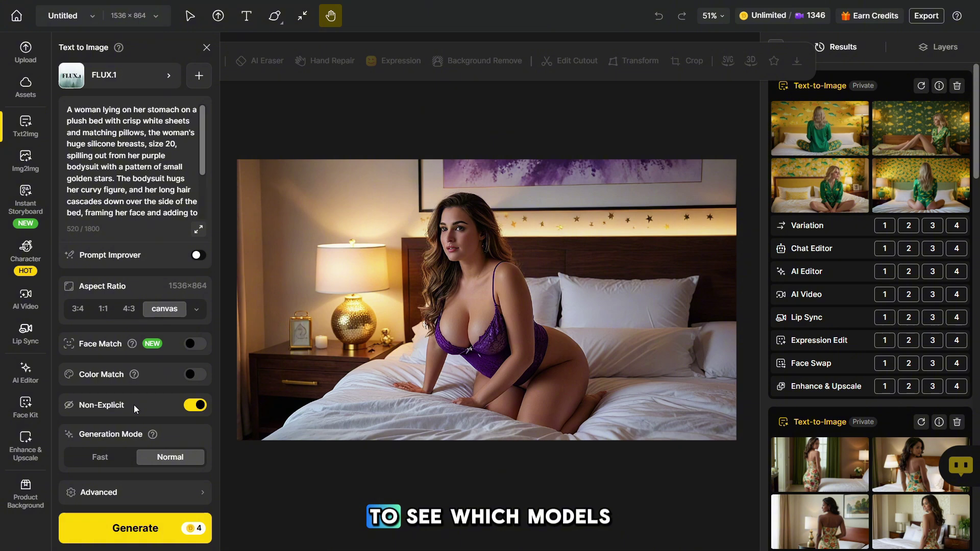
left_click(198, 407)
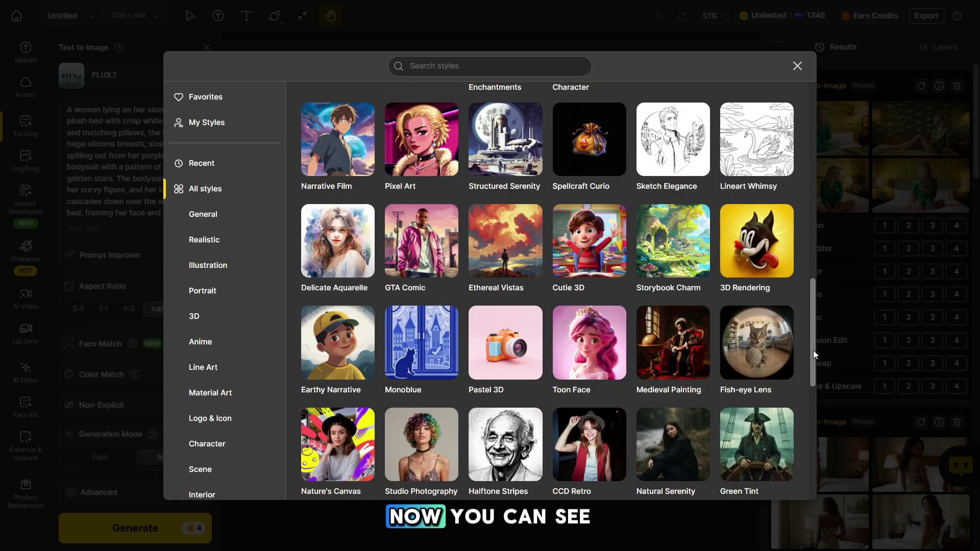
scroll(813, 350, "down", 20)
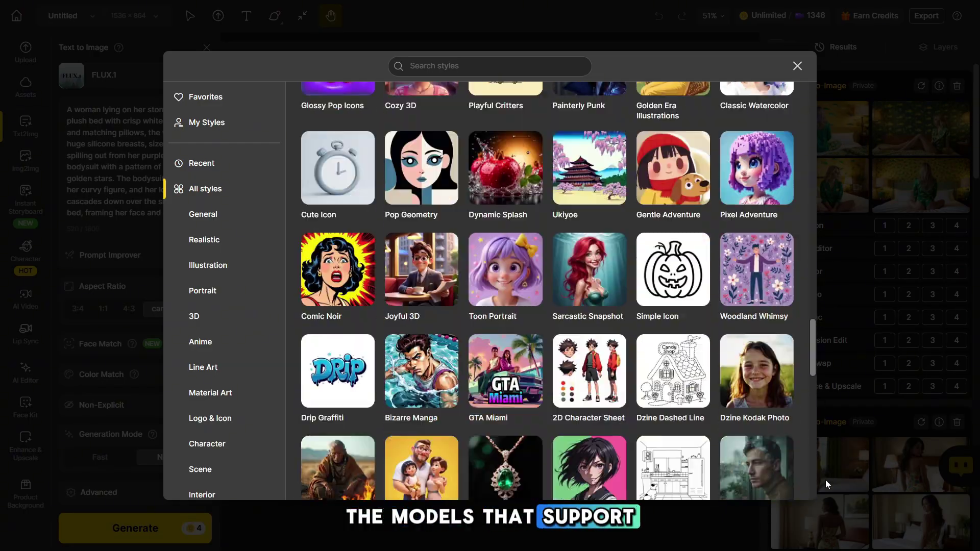
- Use generated image 3, the purple-lingerie bedroom shot, as the AI Video start frame
scroll(823, 474, "down", 3)
scroll(828, 510, "up", 20)
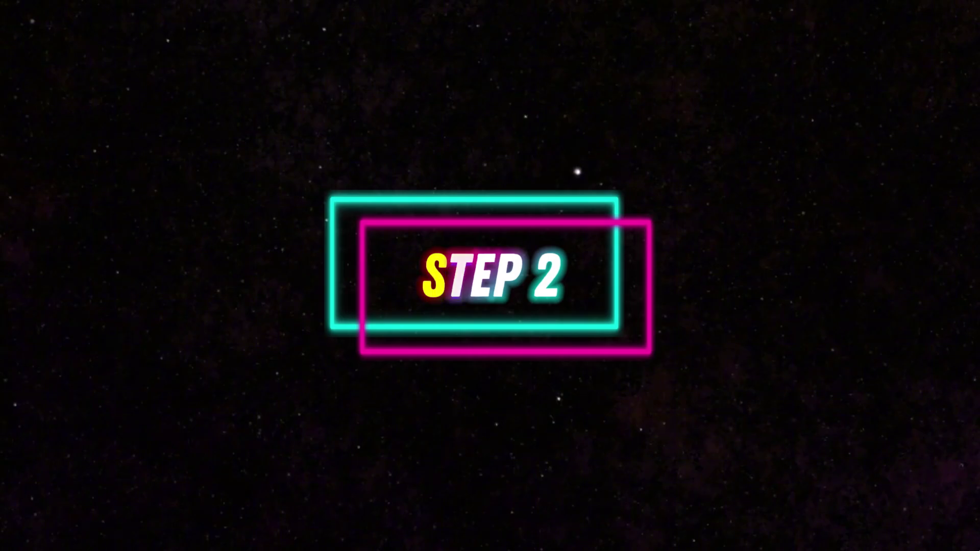
left_click(932, 295)
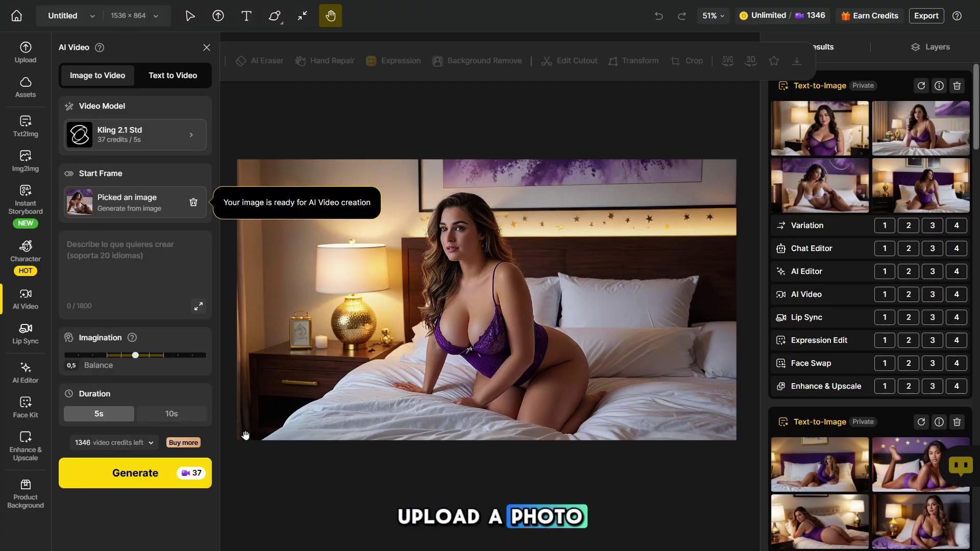
- Filter the video models to Uncensored and select Wan 2.1
left_click(148, 140)
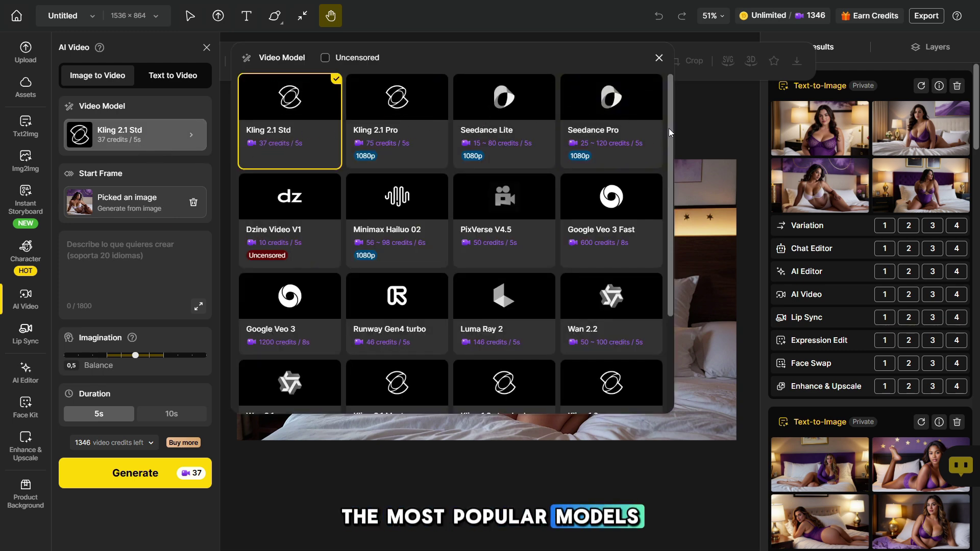
mouse_move(668, 129)
left_mouse_down()
mouse_move(679, 247)
mouse_move(672, 130)
left_mouse_up()
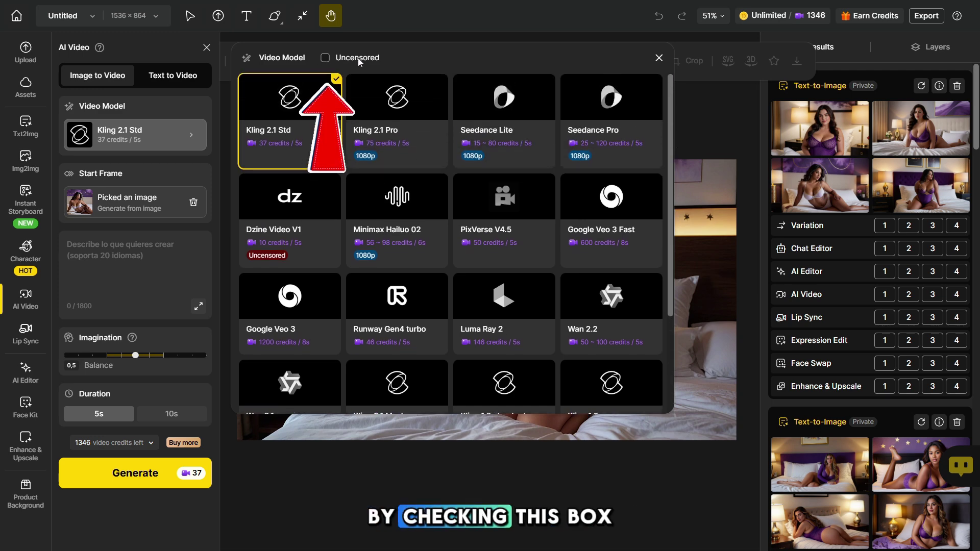
left_click(325, 58)
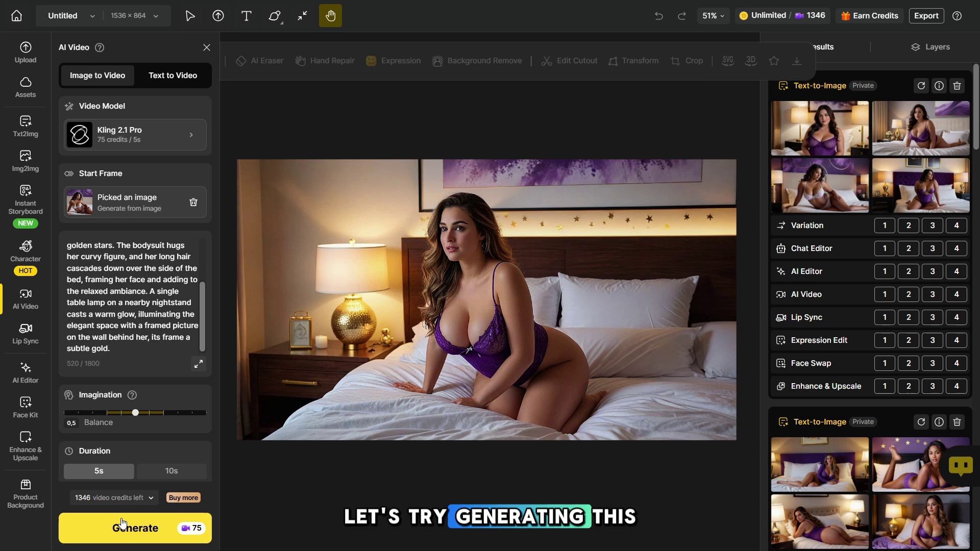
left_click(171, 531)
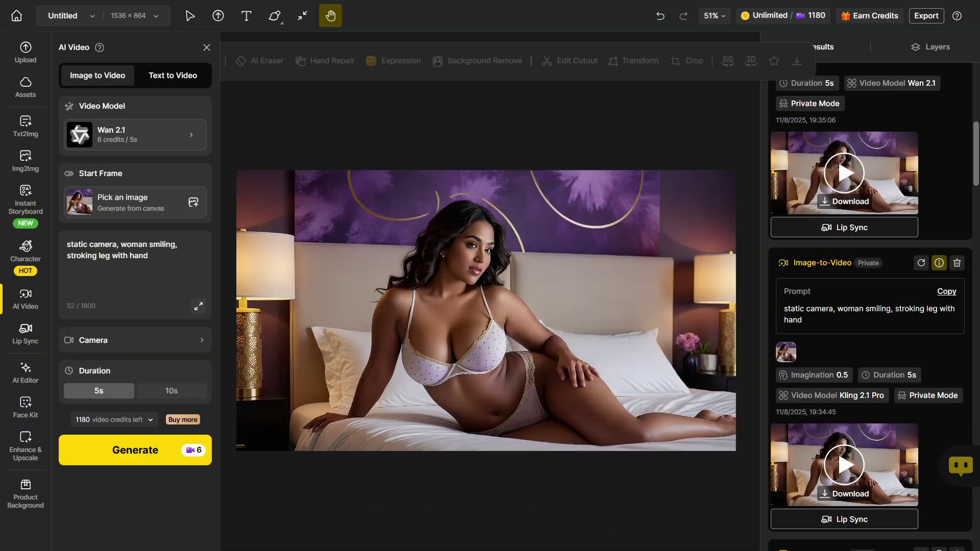
left_click(852, 464)
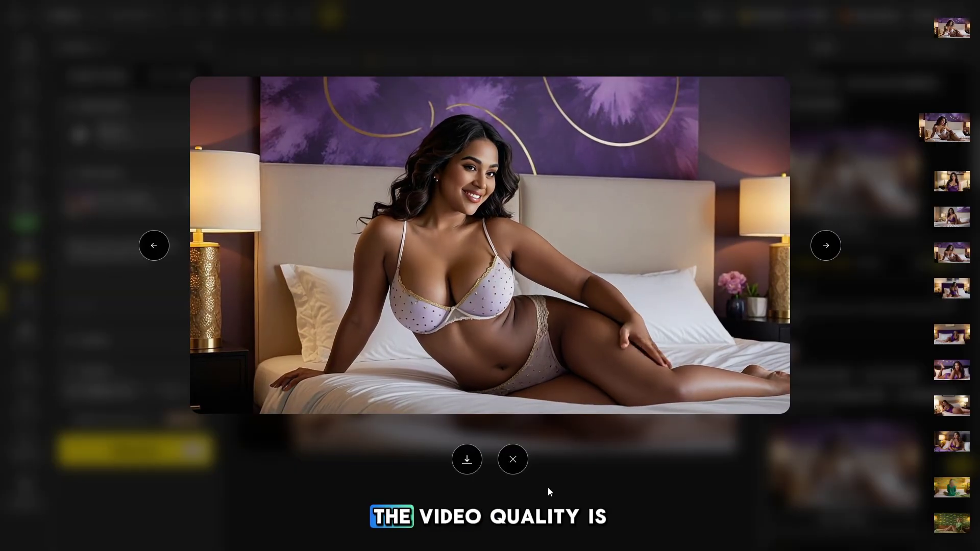
left_click(513, 462)
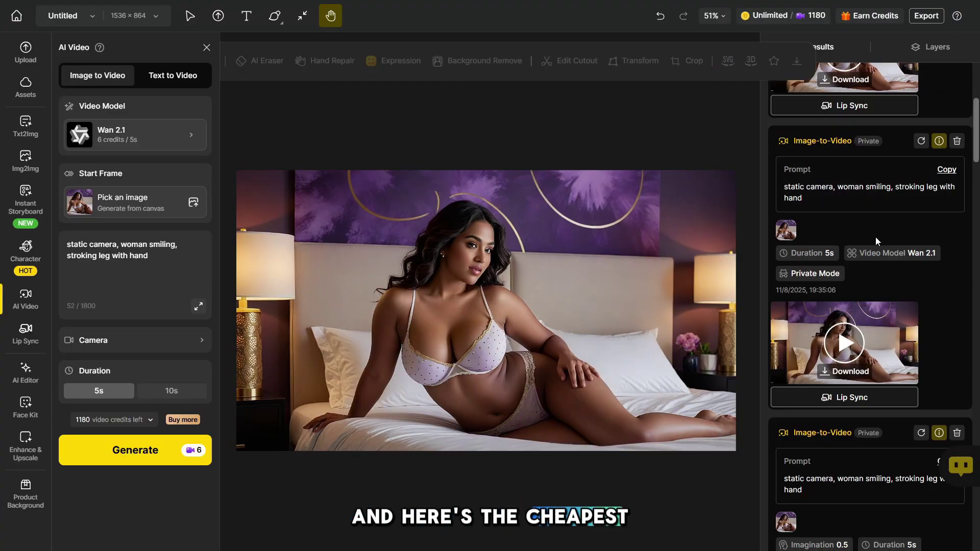
left_click(842, 345)
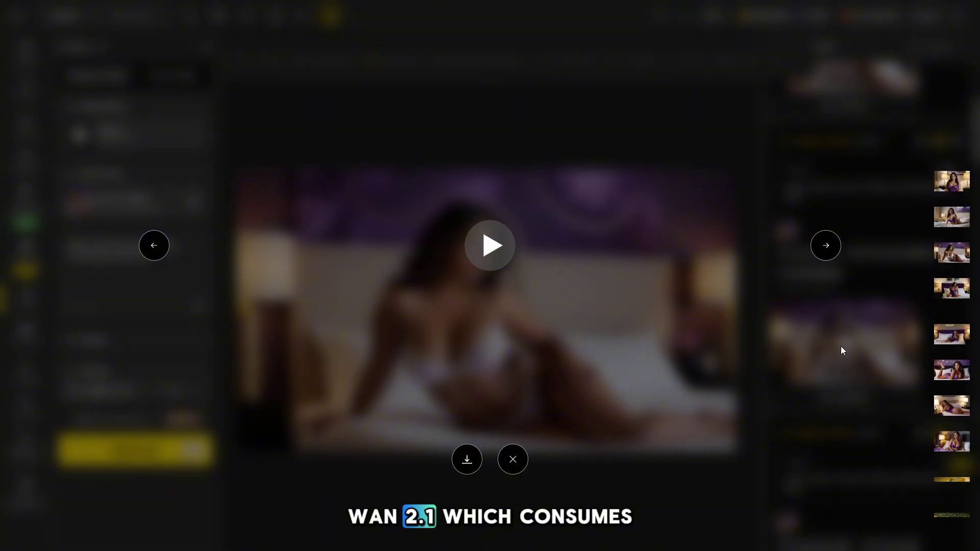
left_click(512, 461)
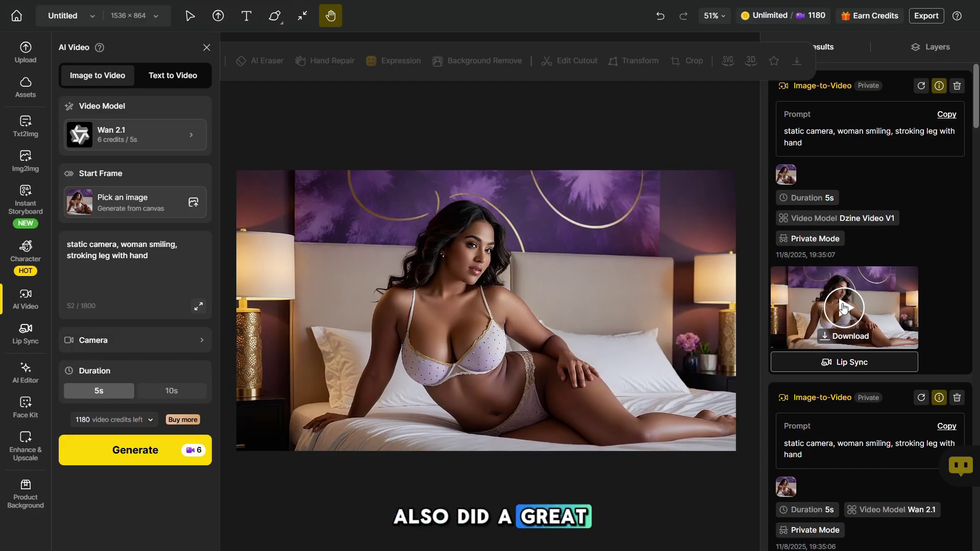
left_click(843, 308)
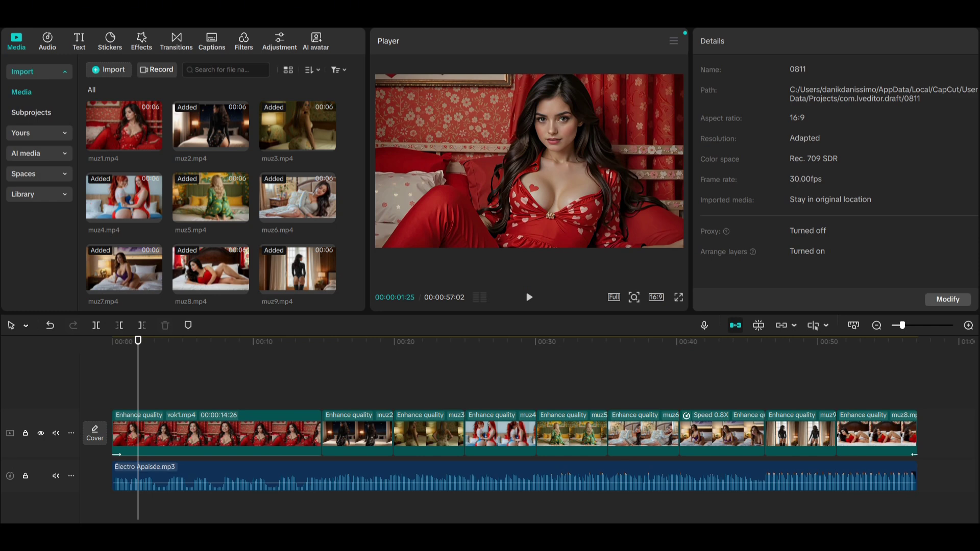
left_click_drag(945, 432, 610, 439)
left_click_drag(420, 443, 222, 441)
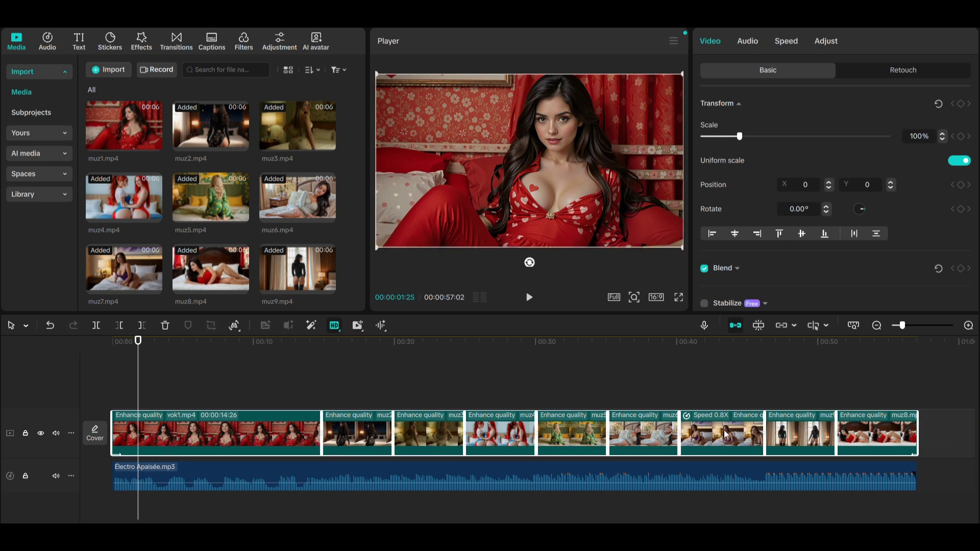
left_click(286, 475)
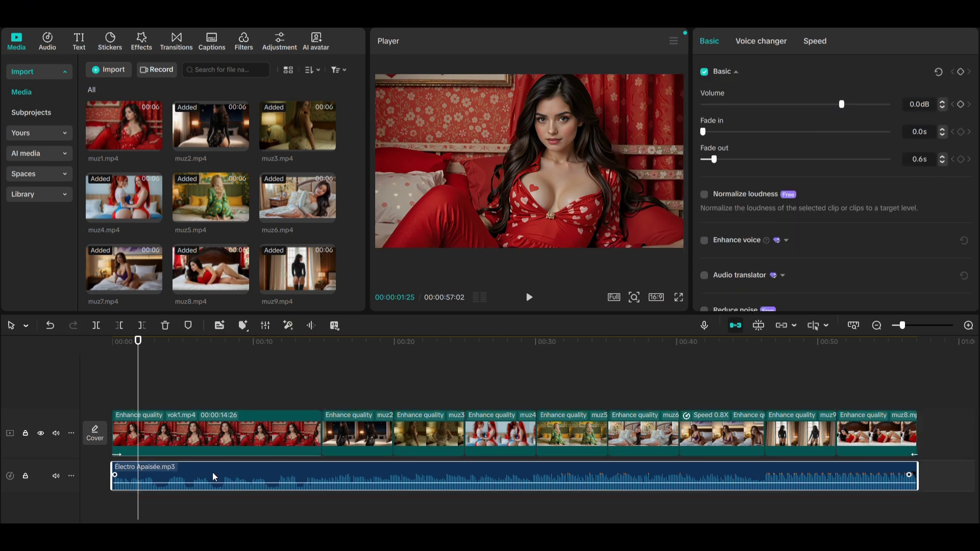